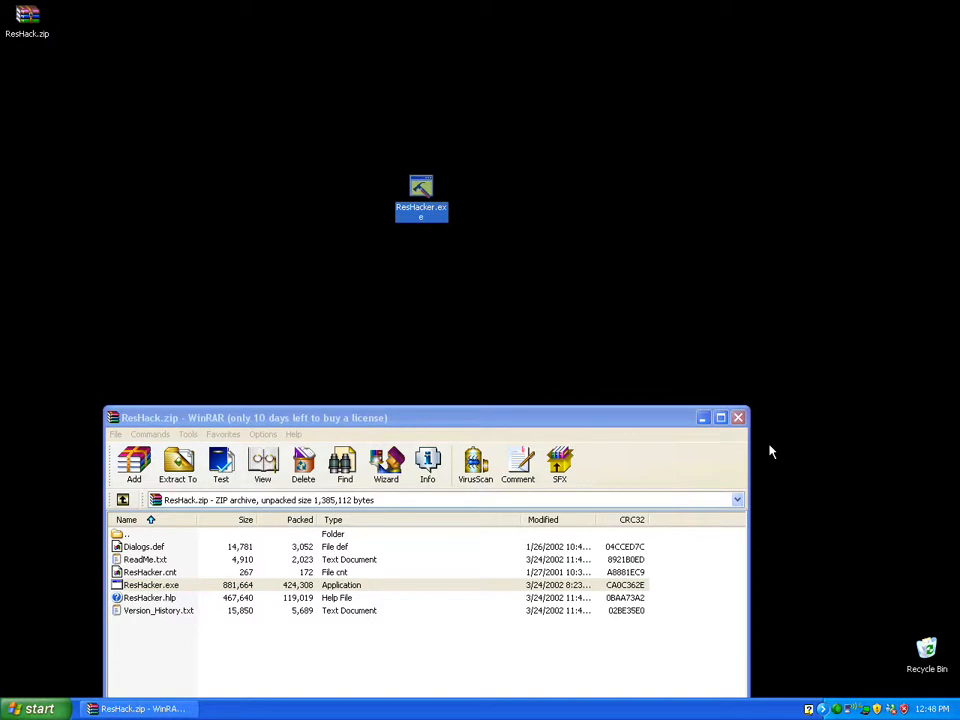
- Close the ResHack.zip archive and launch ResHacker.exe from the desktop in a maximized window
left_click(739, 417)
left_click(420, 197)
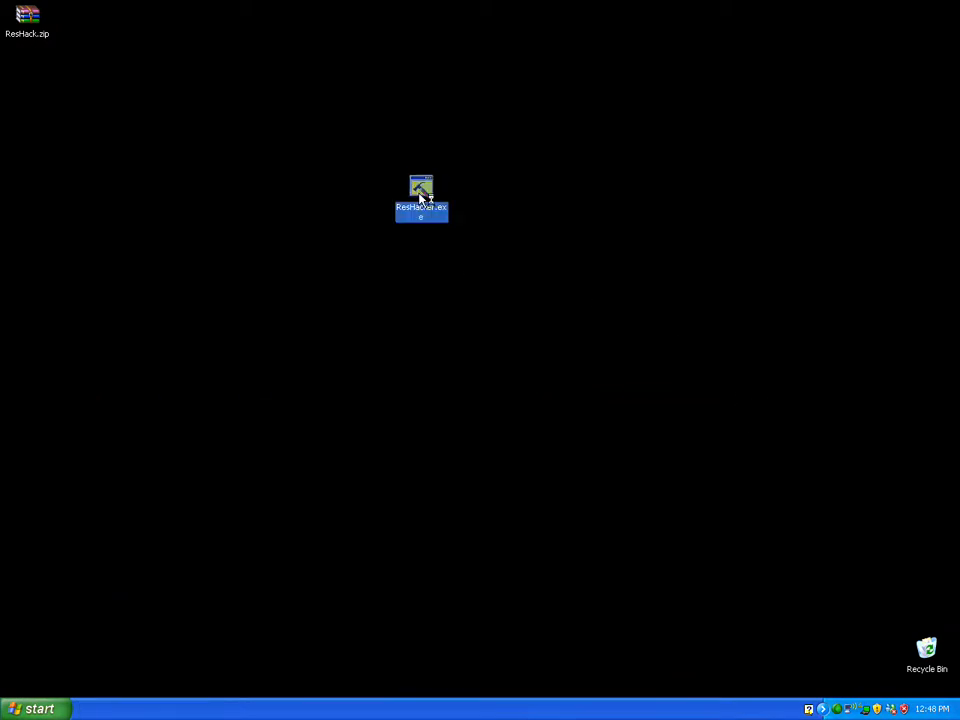
double_click(420, 197)
double_click(493, 238)
- Open explorer.exe from the C:\WINDOWS folder in Resource Hacker
left_click(9, 26)
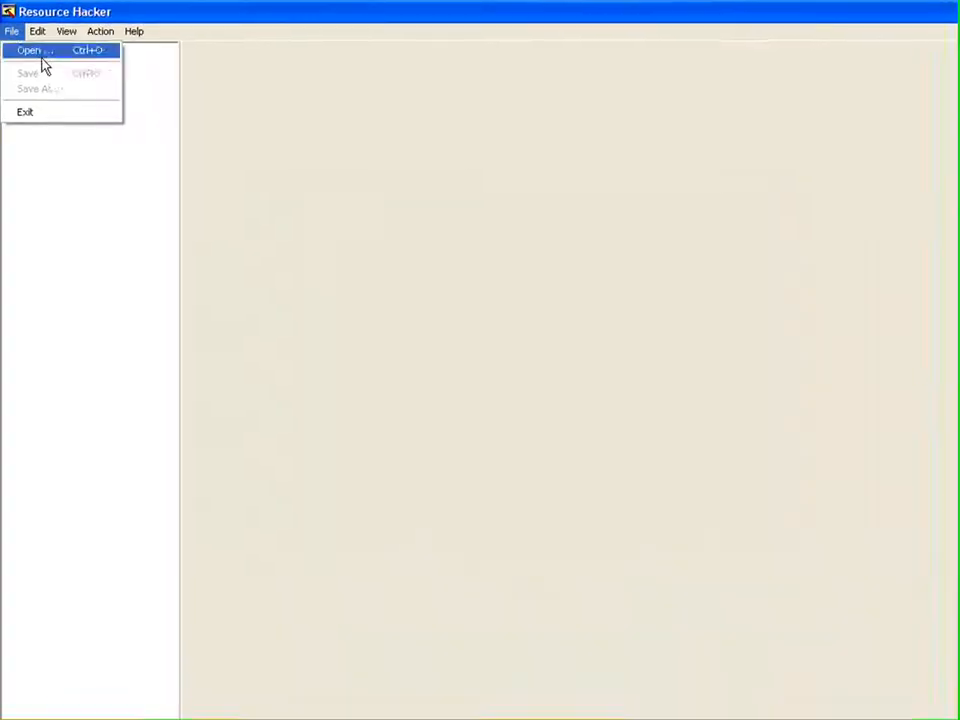
left_click(35, 50)
double_click(670, 248)
left_click(671, 248)
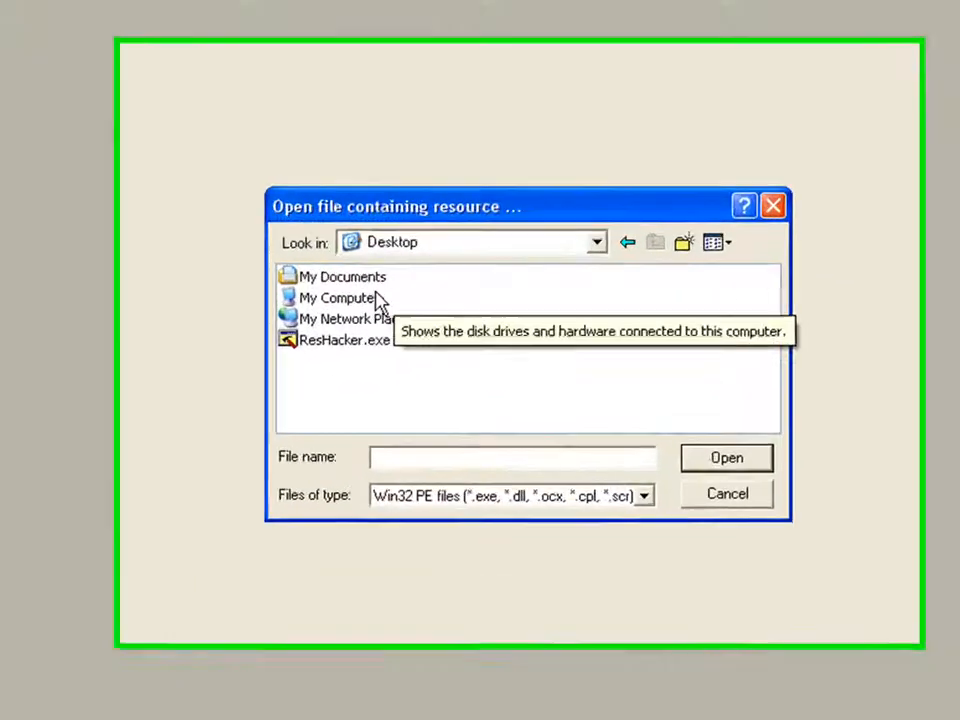
left_click(450, 290)
double_click(276, 307)
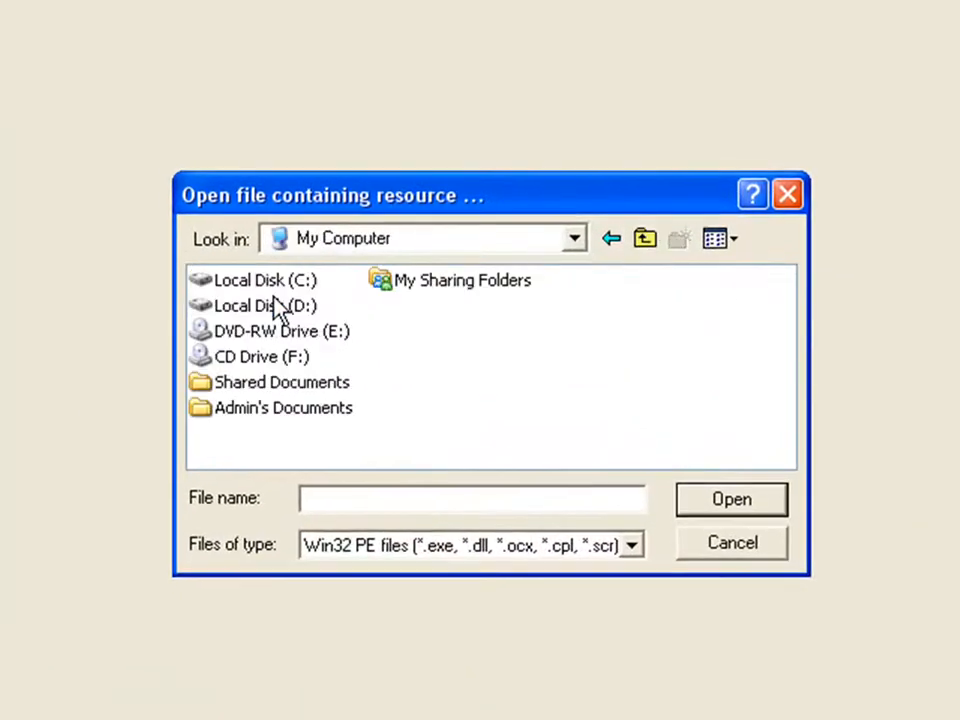
double_click(251, 282)
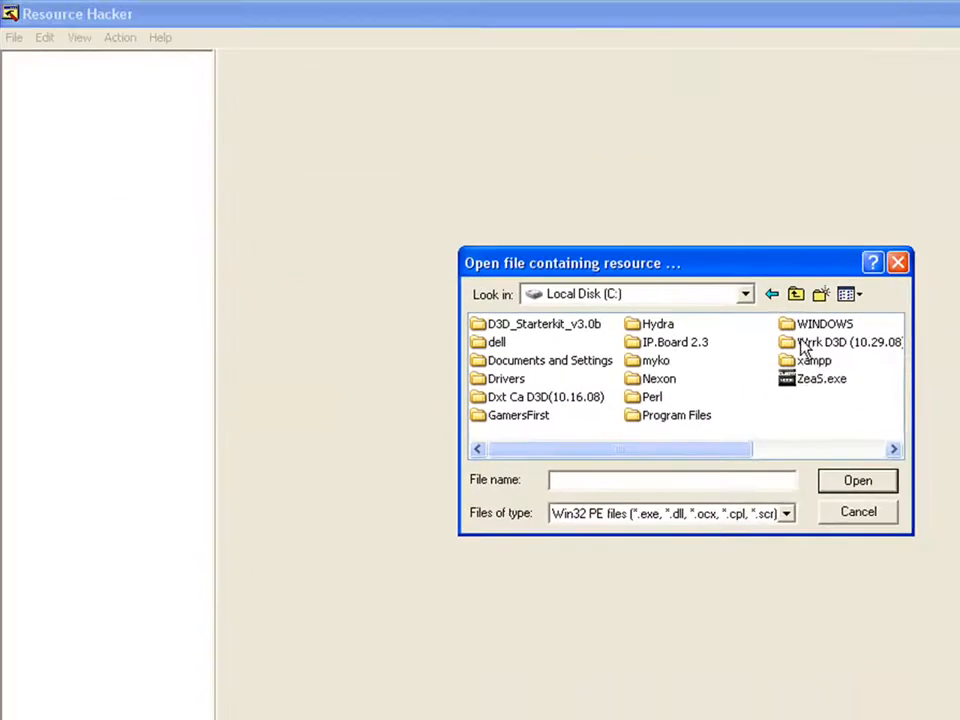
double_click(822, 325)
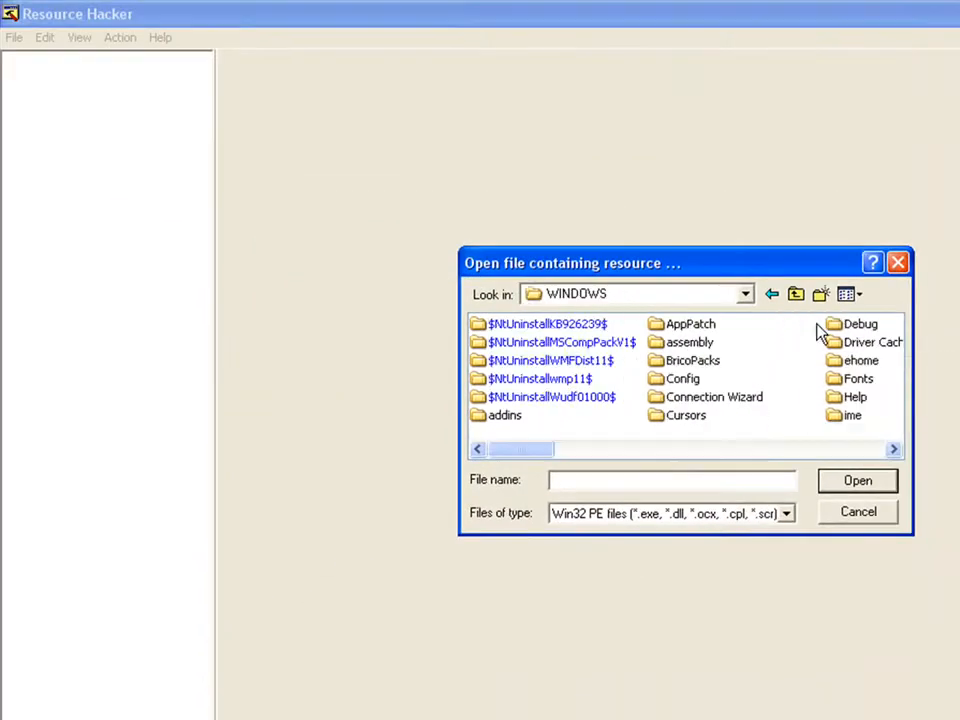
type("explorer.exe")
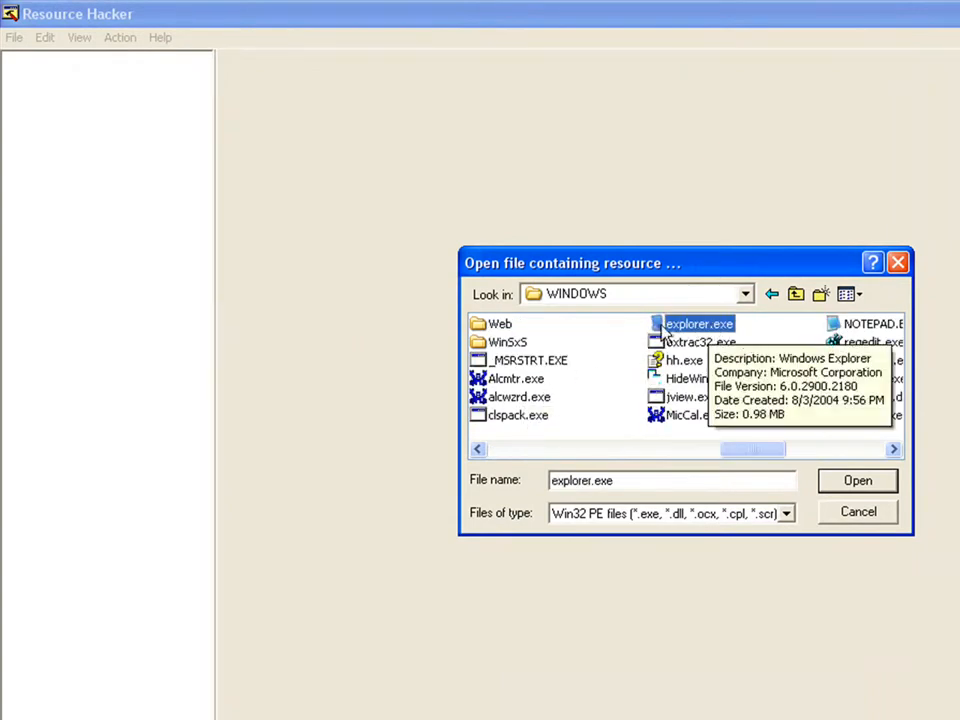
left_click(866, 490)
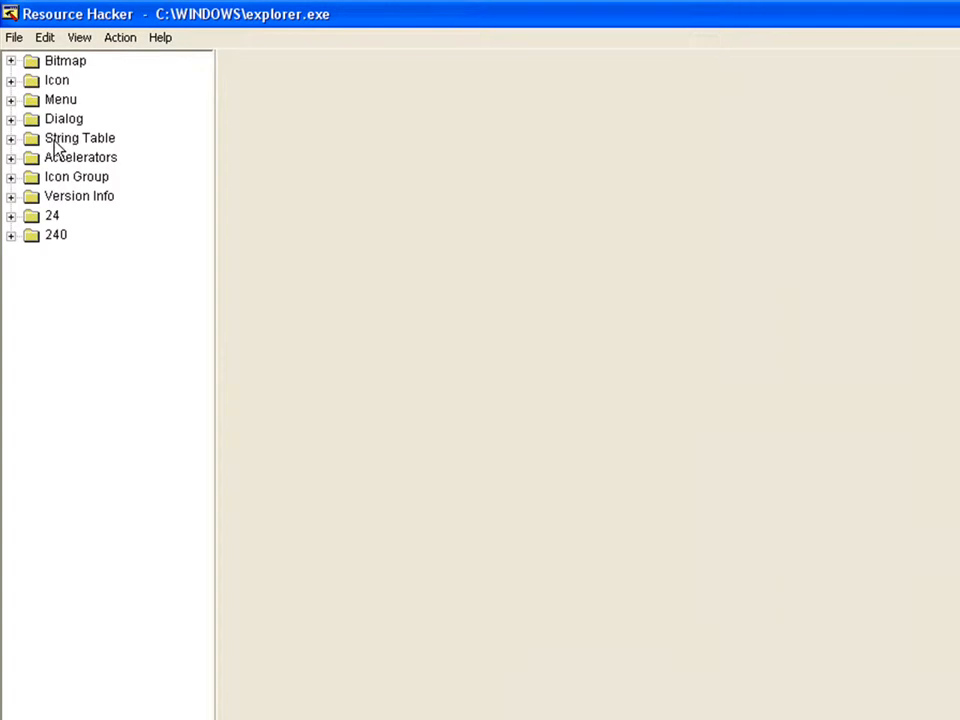
- In String Table 37, resource 1033, replace the "start" text of string 578 with "Deadshot" and compile the script
left_click(10, 138)
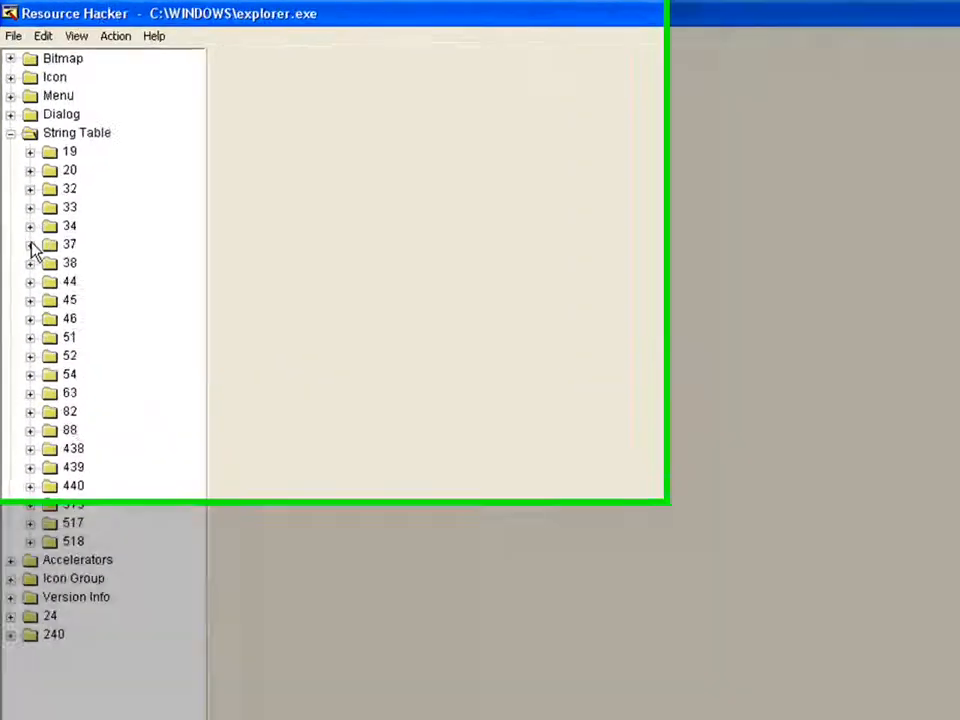
left_click(22, 178)
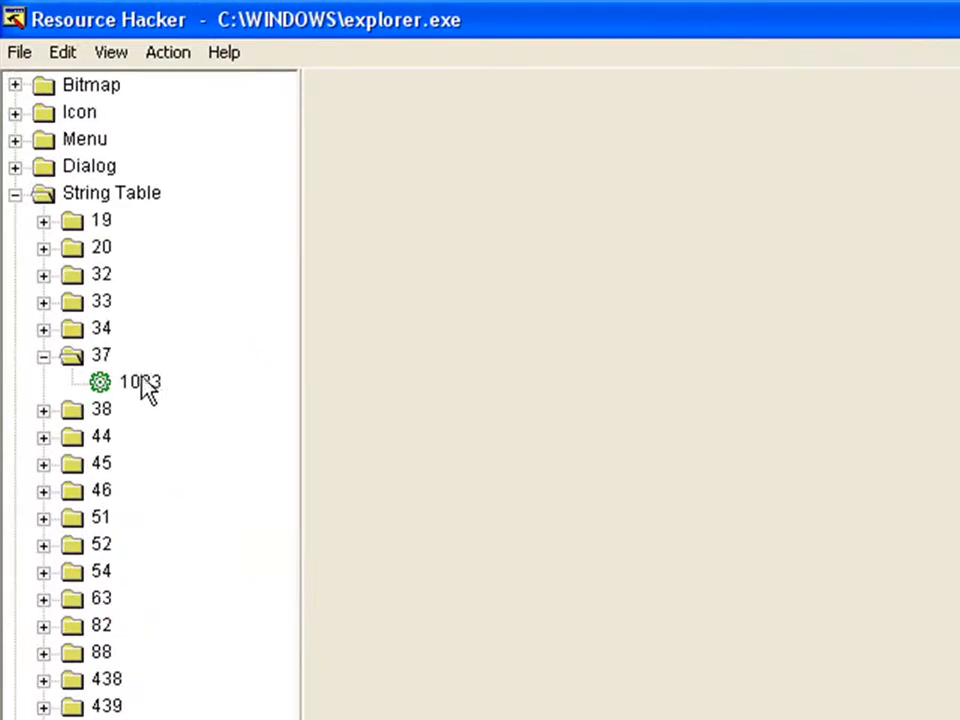
left_click(140, 383)
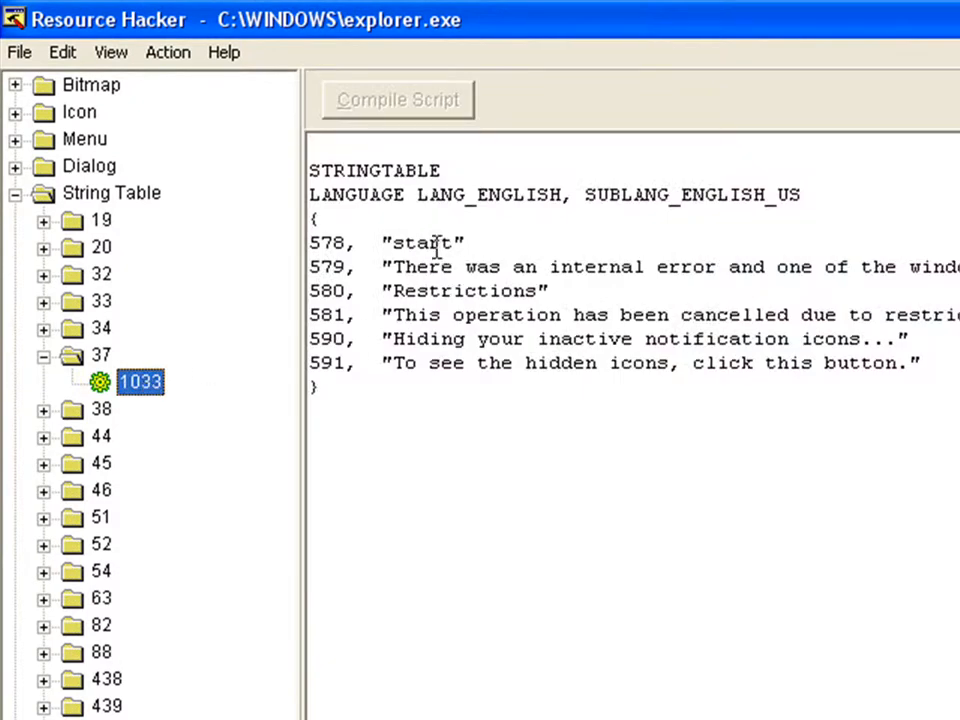
left_click_drag(452, 242, 394, 236)
type("Deadshot")
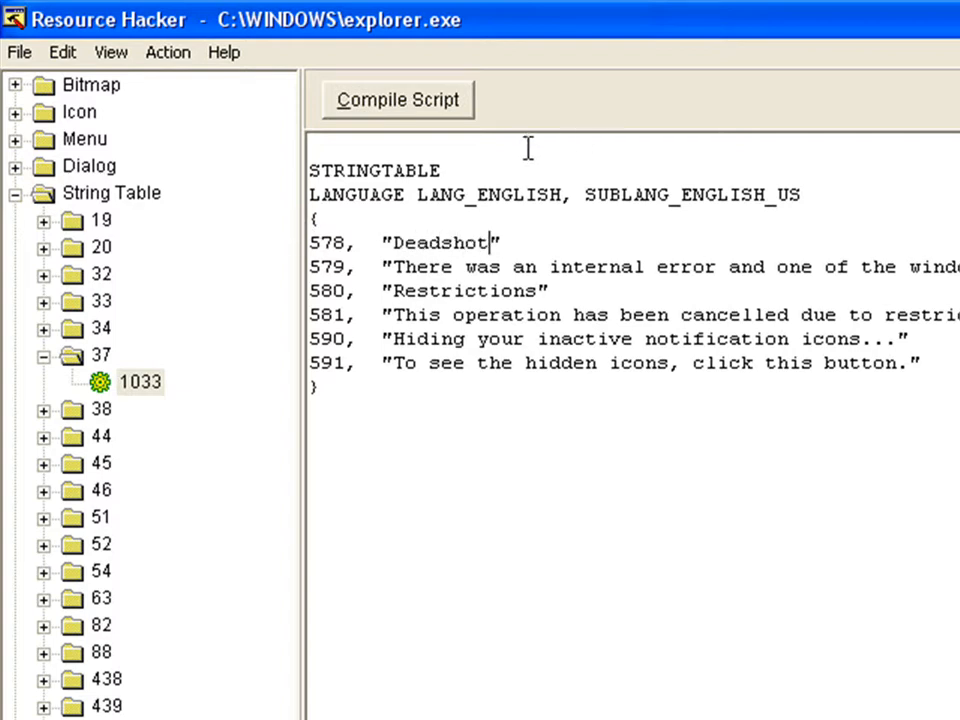
left_click(378, 106)
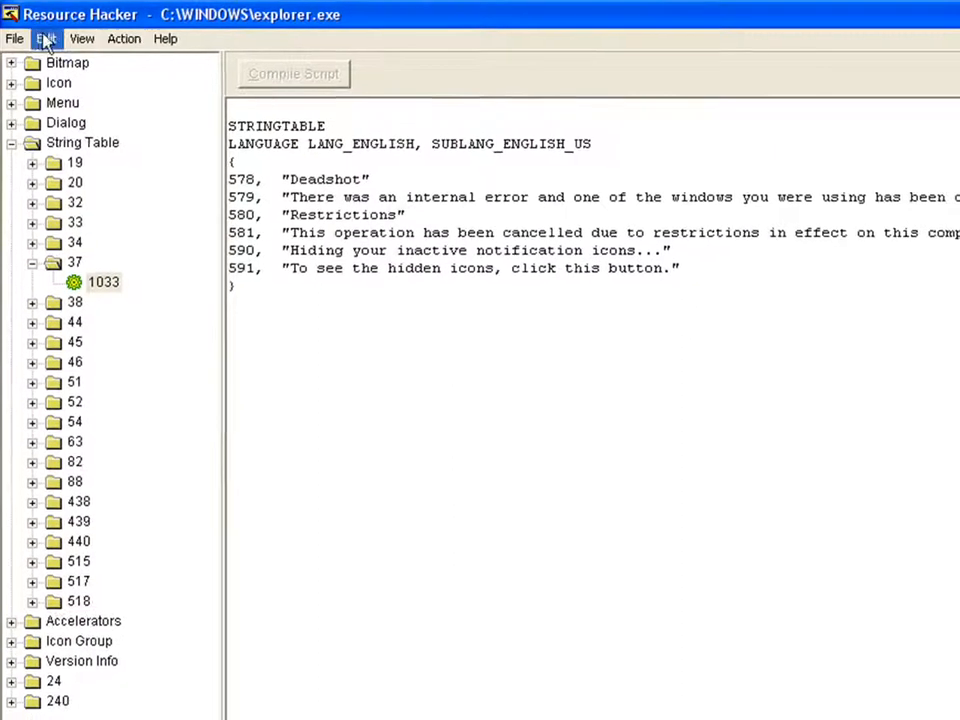
- Save the modified file as explorerdeadshot.exe in the WINDOWS folder and close Resource Hacker
left_click(14, 38)
left_click(52, 107)
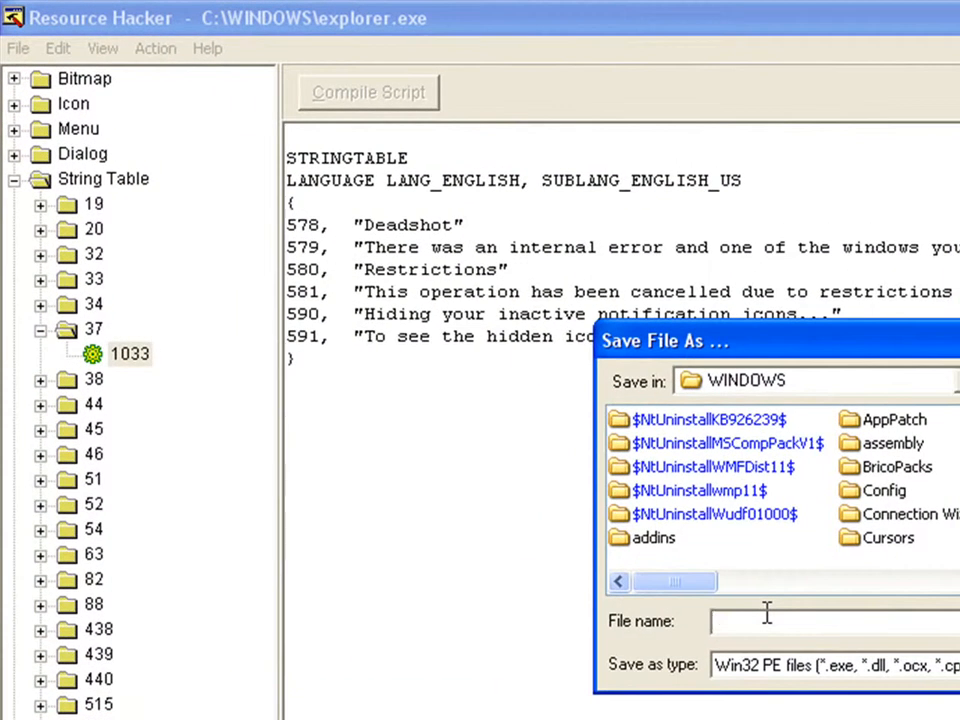
type("exlorer")
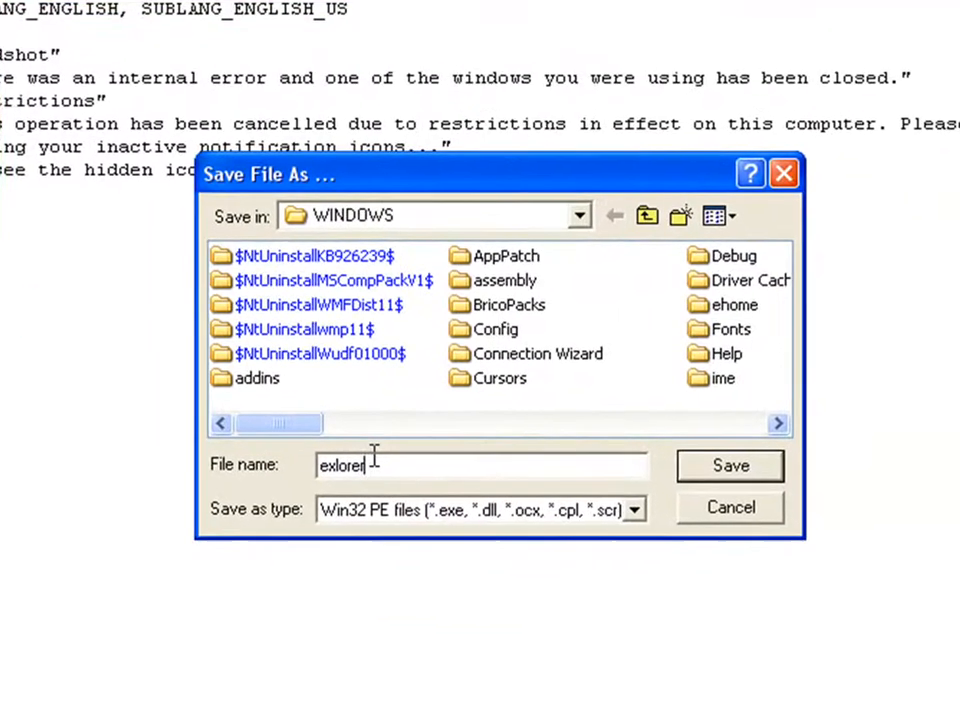
type("pl")
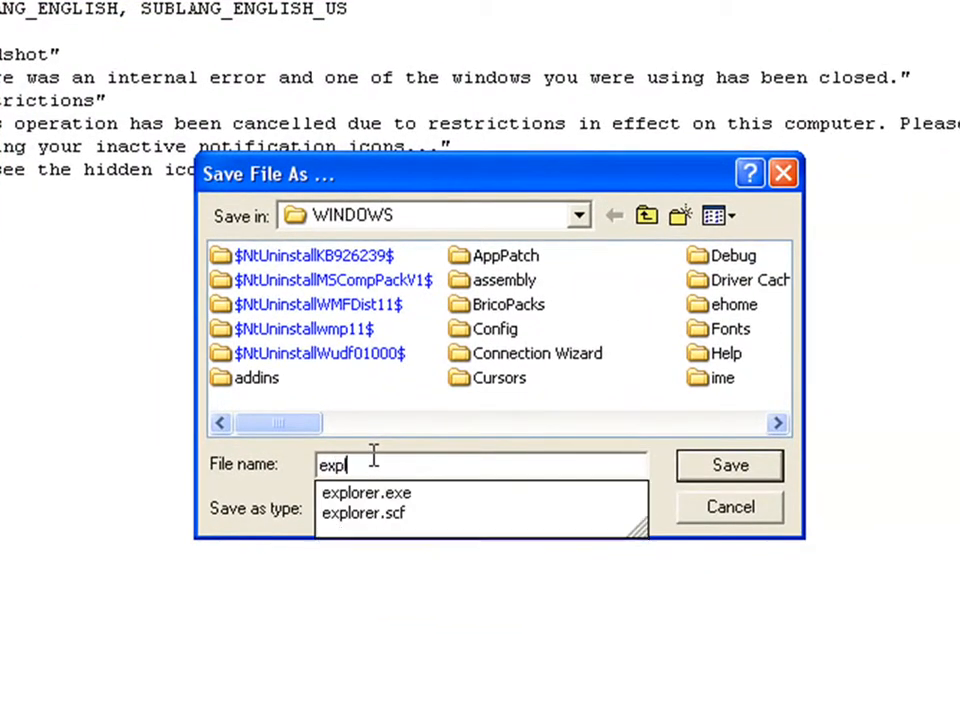
type("lorer")
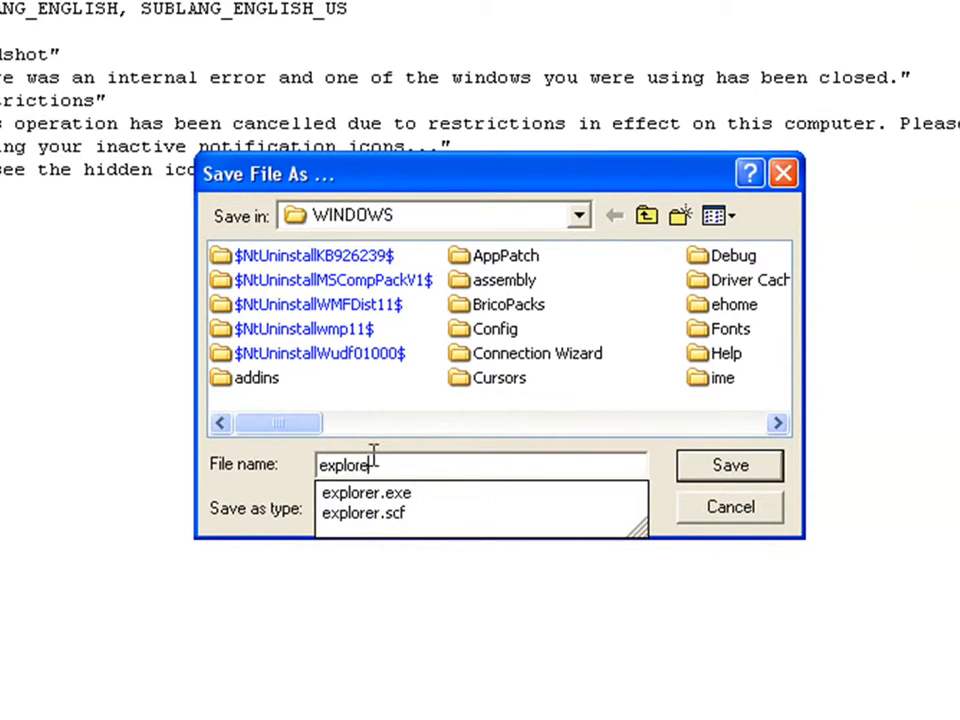
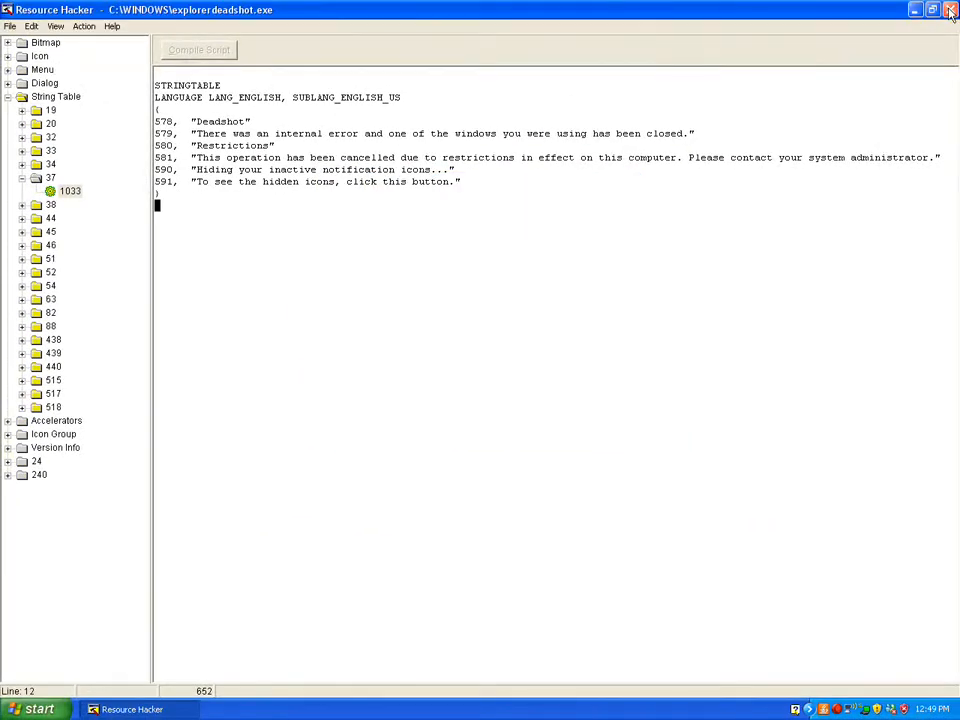
left_click(950, 11)
- Launch the Registry Editor by running the regedit command
left_click(40, 709)
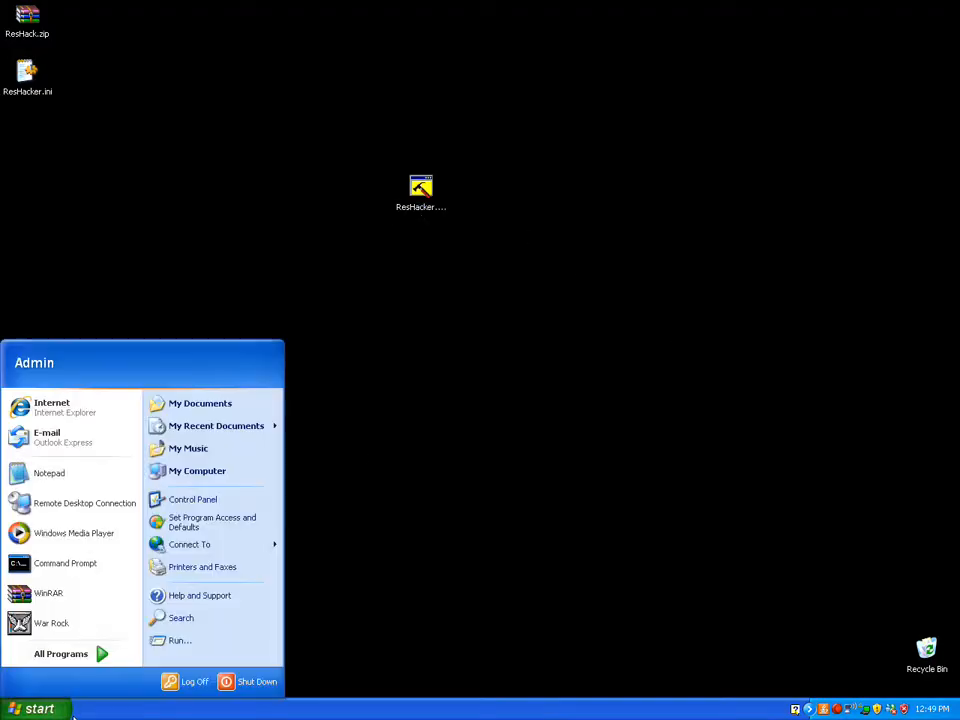
left_click(554, 666)
left_click(40, 709)
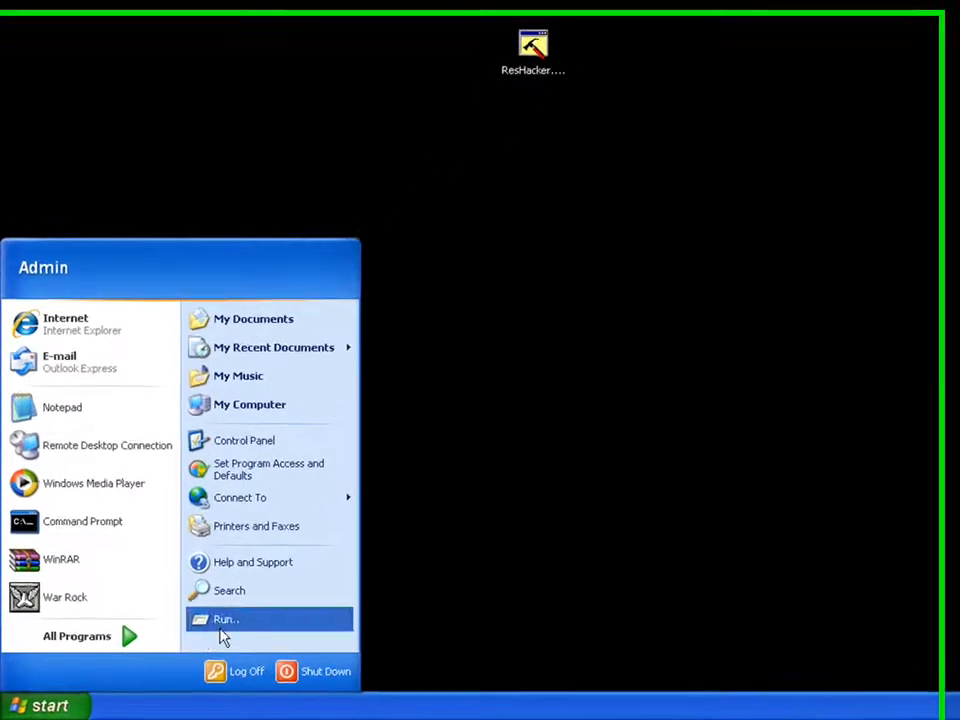
left_click(232, 620)
type("regedit")
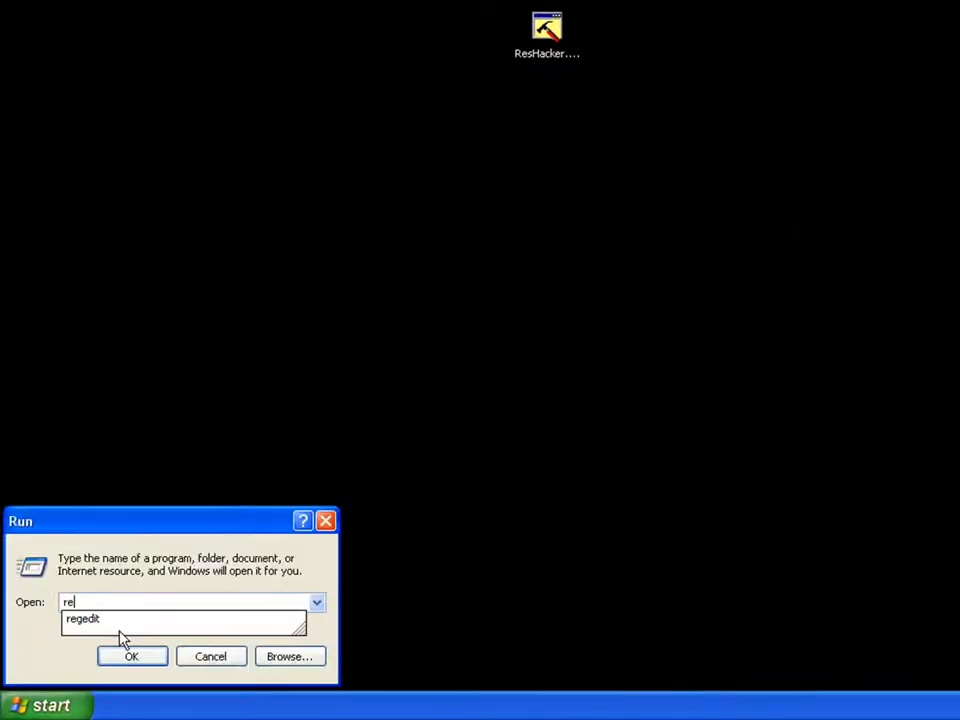
key("Return")
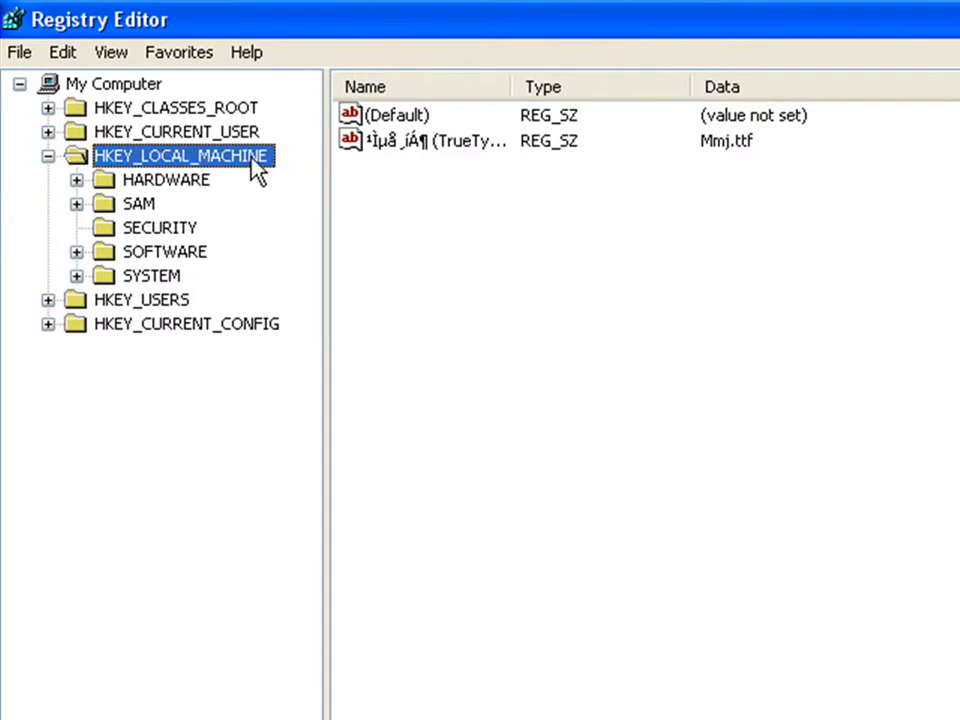
- Go to the registry key HKEY_LOCAL_MACHINE\SOFTWARE\Microsoft\Windows NT\CurrentVersion\Winlogon
left_click(77, 252)
scroll(129, 439, "down", 8)
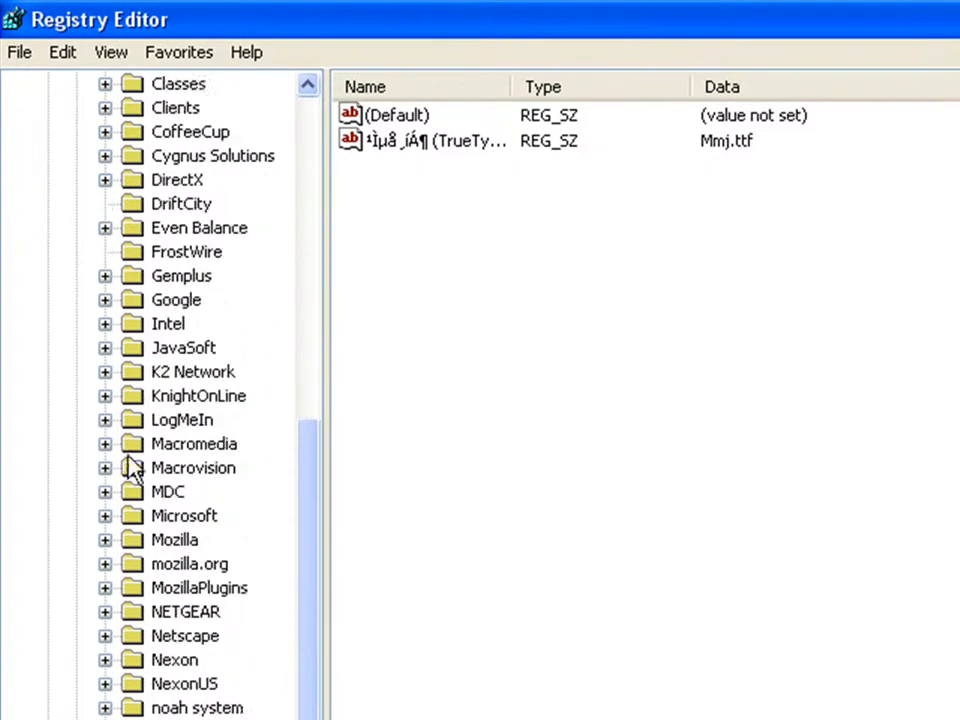
scroll(197, 247, "up", 1)
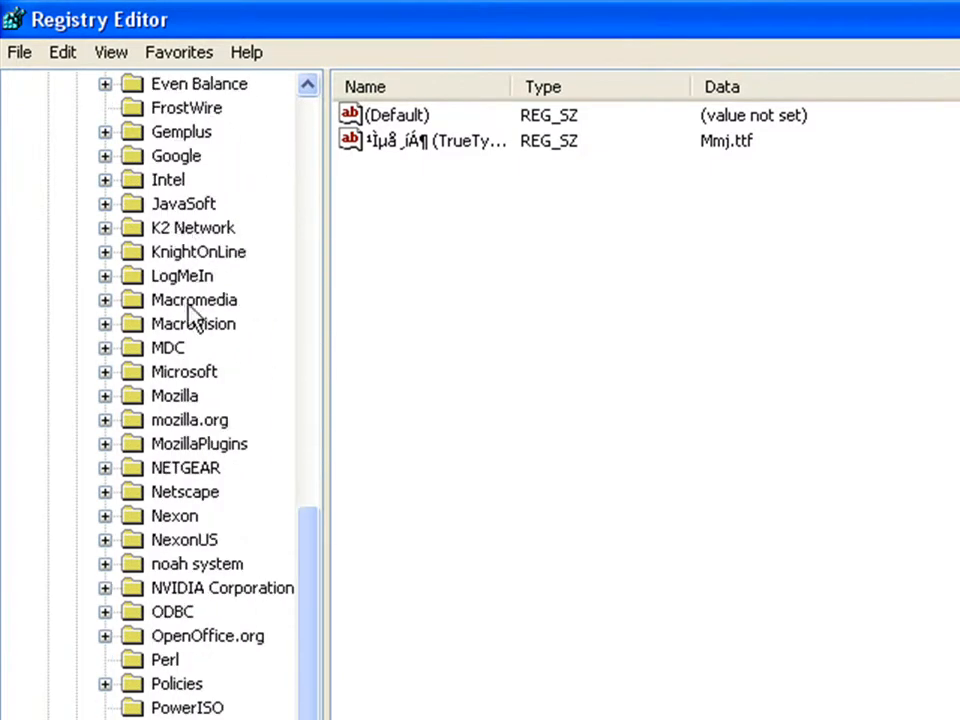
left_click(106, 371)
scroll(205, 563, "down", 2)
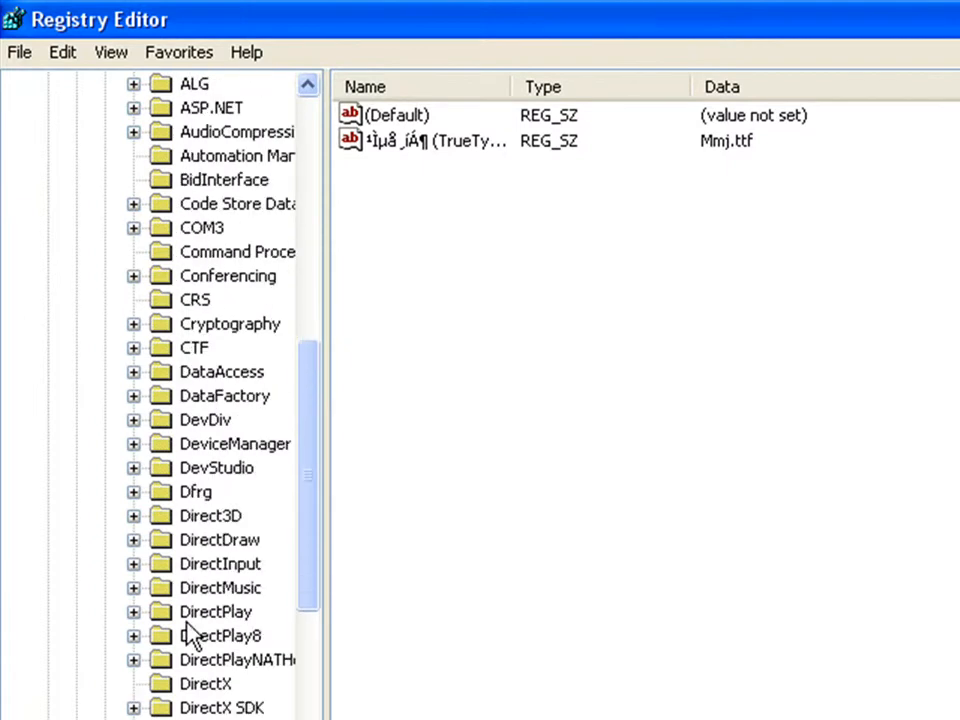
scroll(187, 622, "down", 13)
scroll(158, 632, "down", 20)
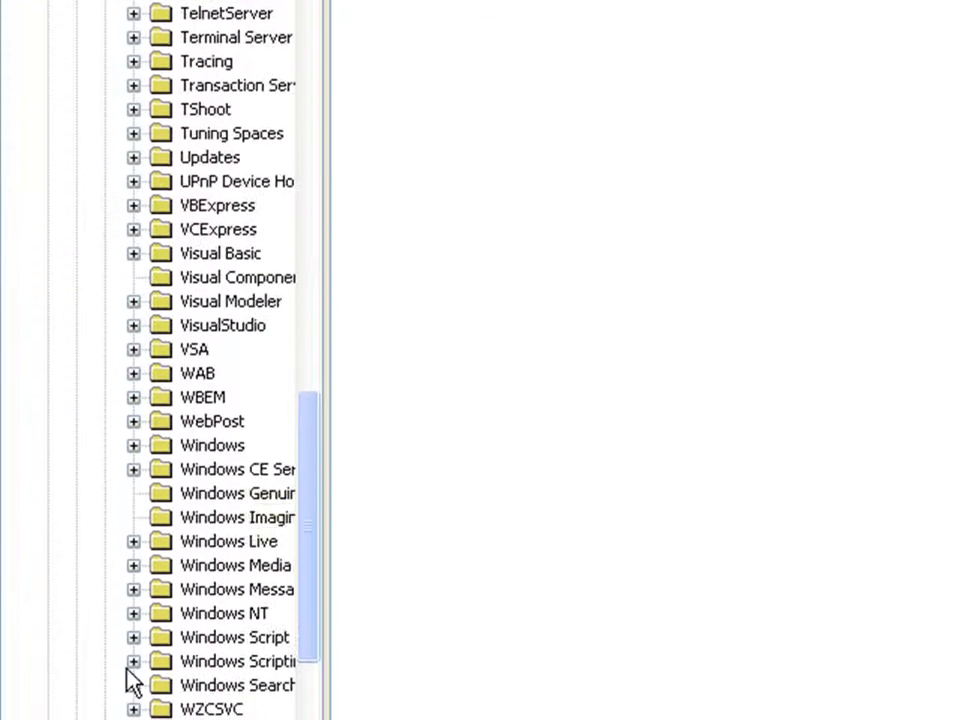
left_click(133, 613)
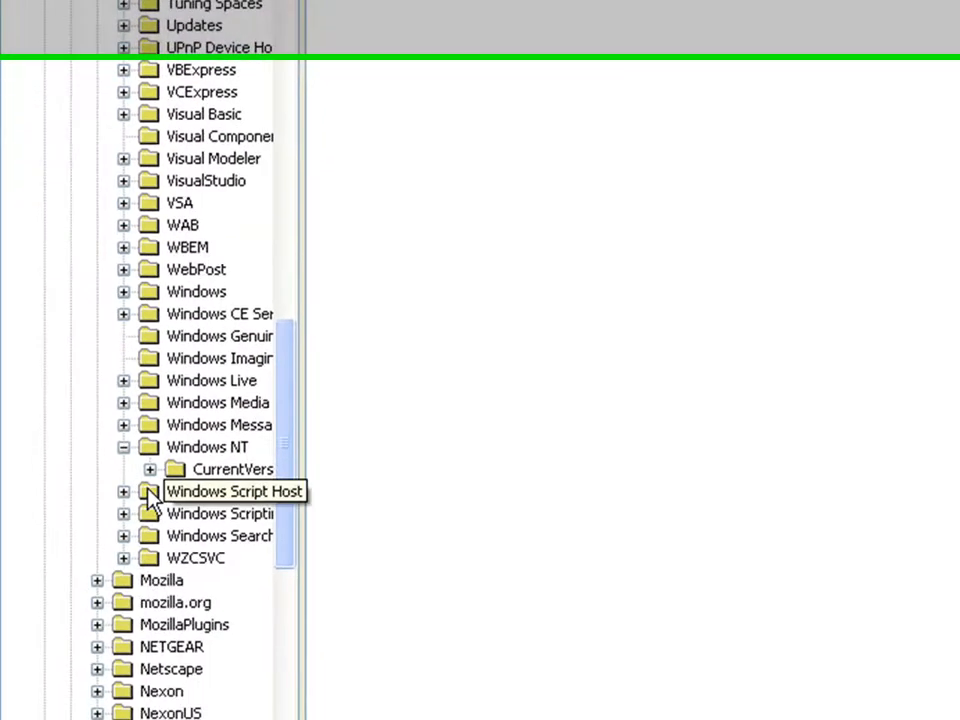
left_click(152, 493)
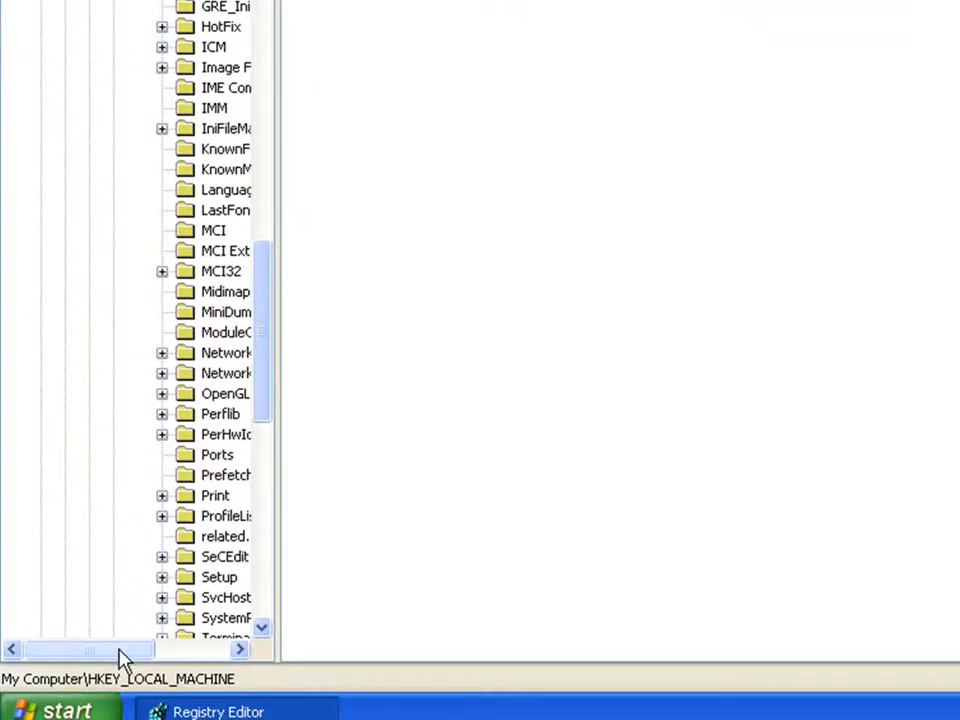
left_click_drag(124, 657, 204, 668)
scroll(161, 476, "down", 7)
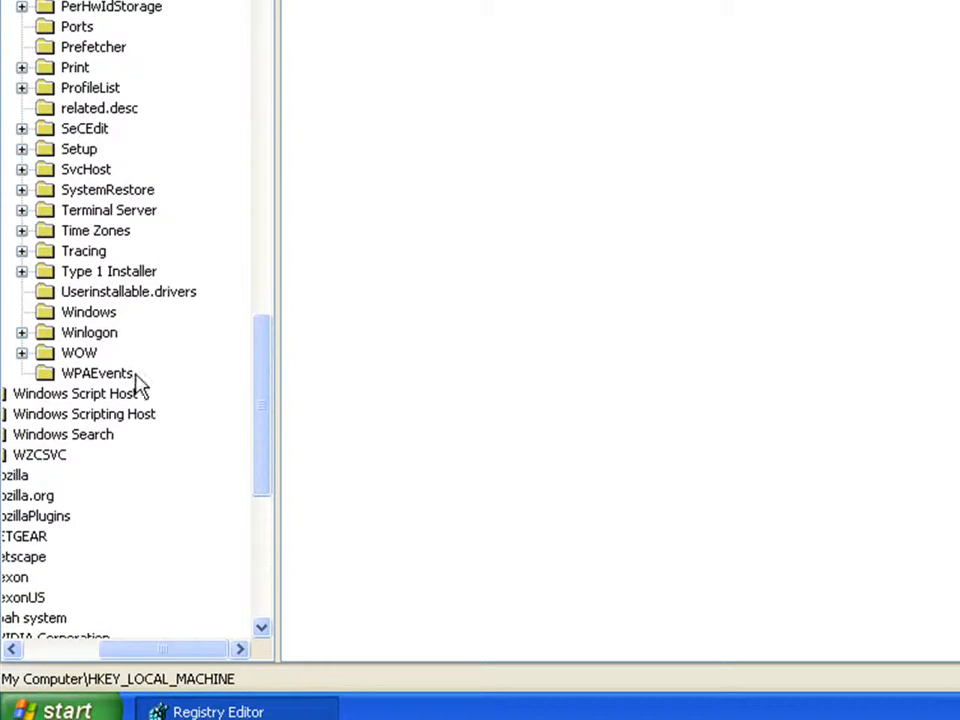
left_click(89, 334)
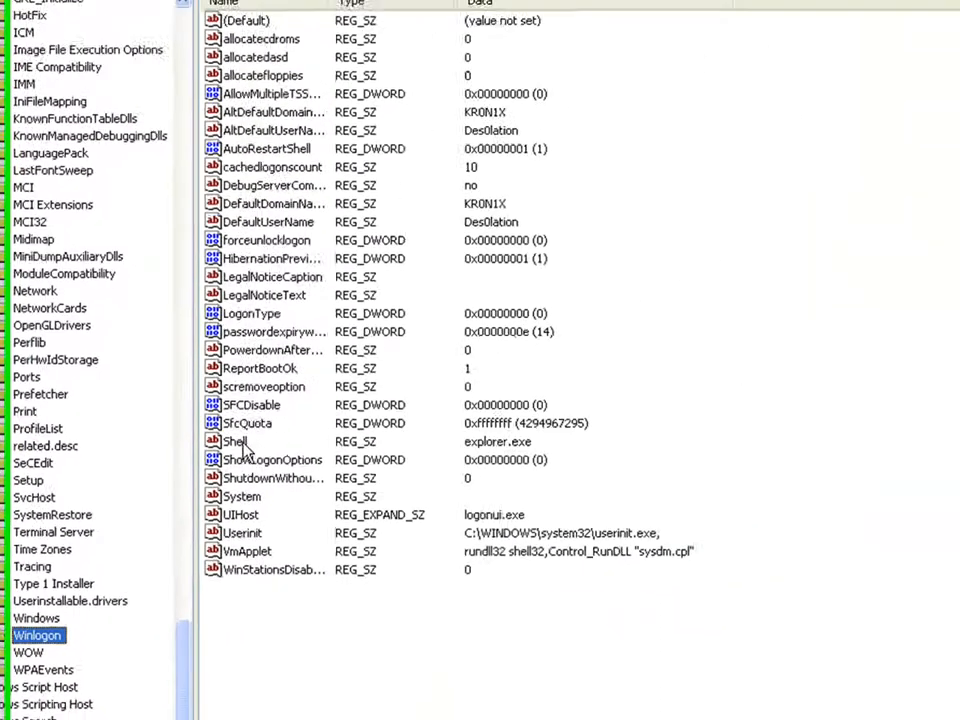
- Set the data of the Winlogon Shell value to explorerdeadshot.exe and close the Registry Editor
double_click(395, 356)
left_click_drag(80, 104, 626, 233)
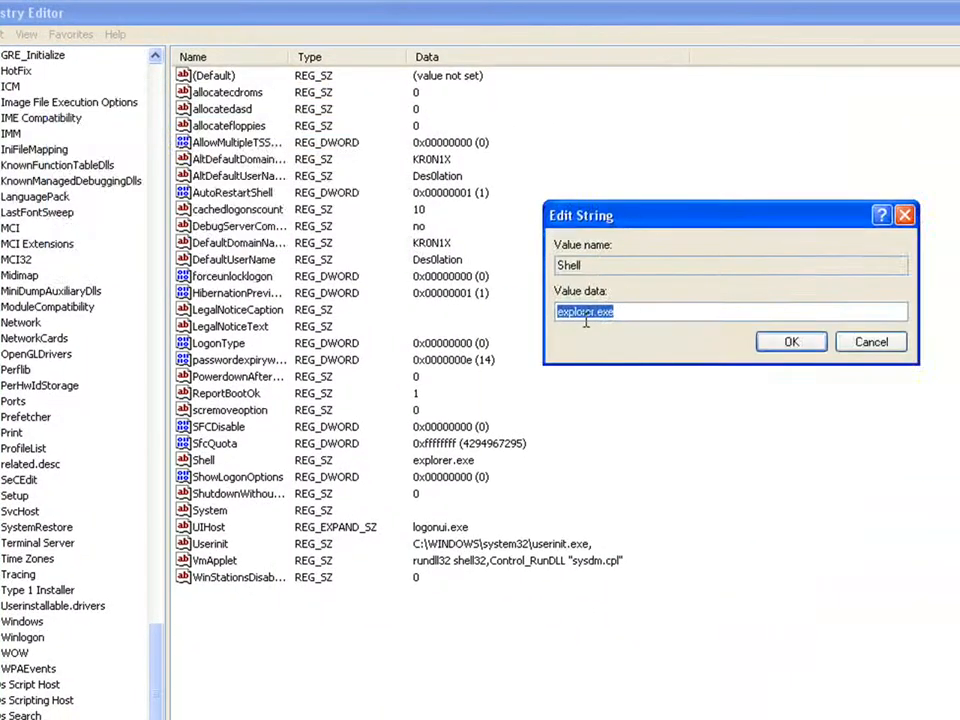
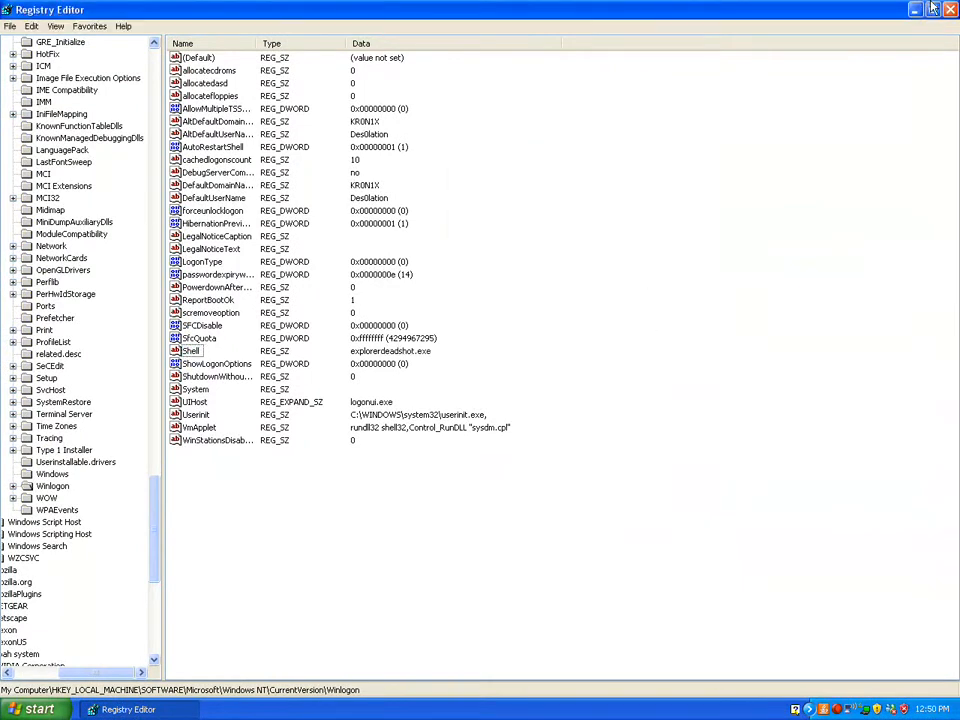
left_click(949, 9)
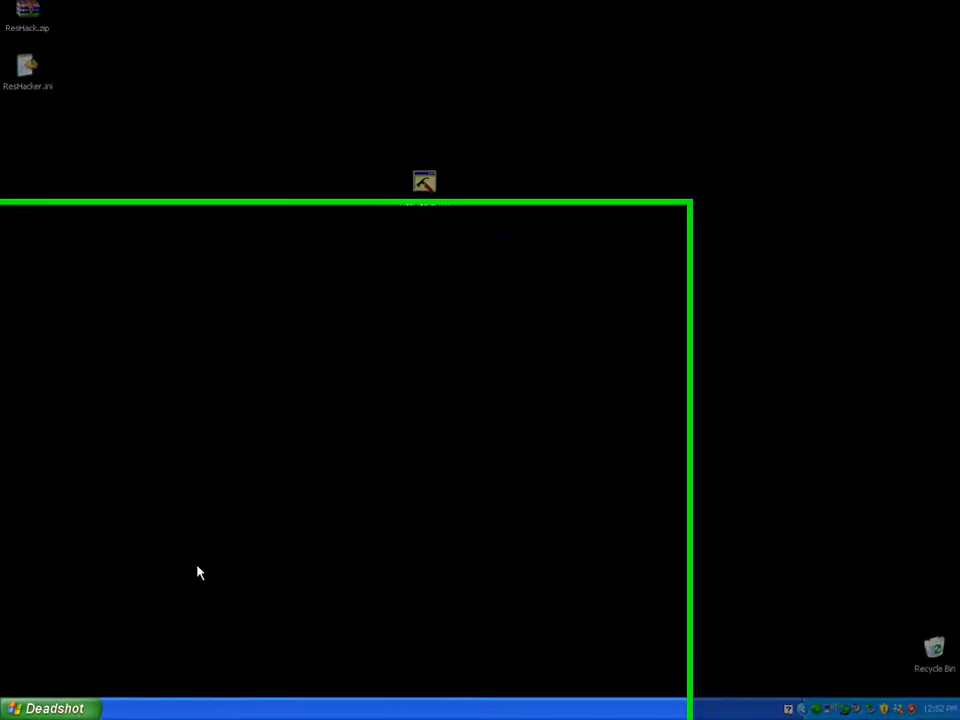
- Check that the Start menu opens from the renamed taskbar button, and close it again
left_click(60, 708)
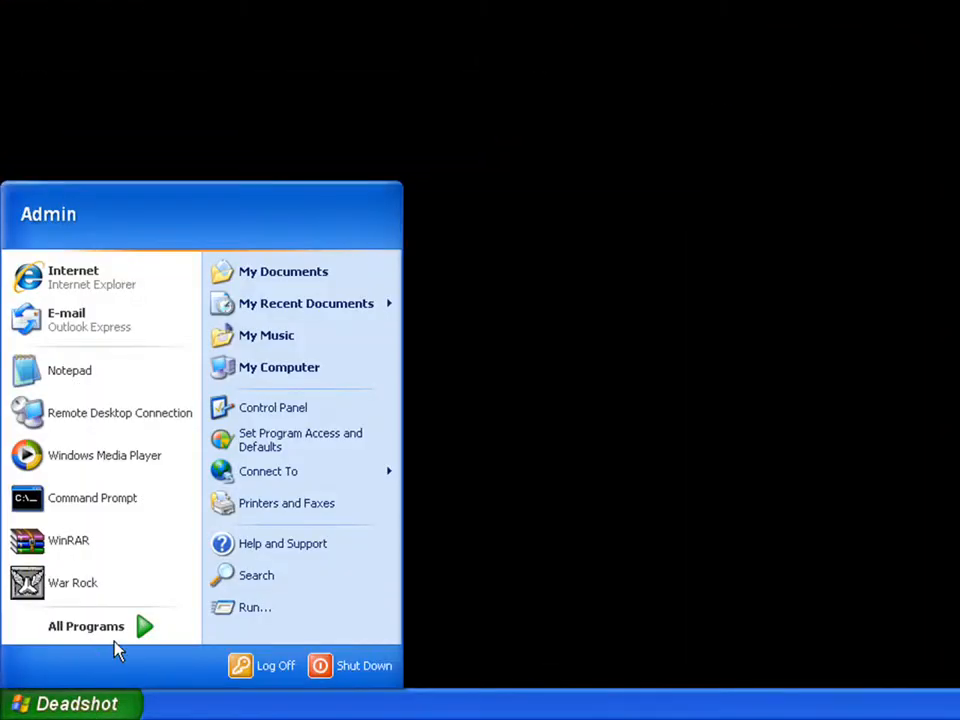
left_click(735, 615)
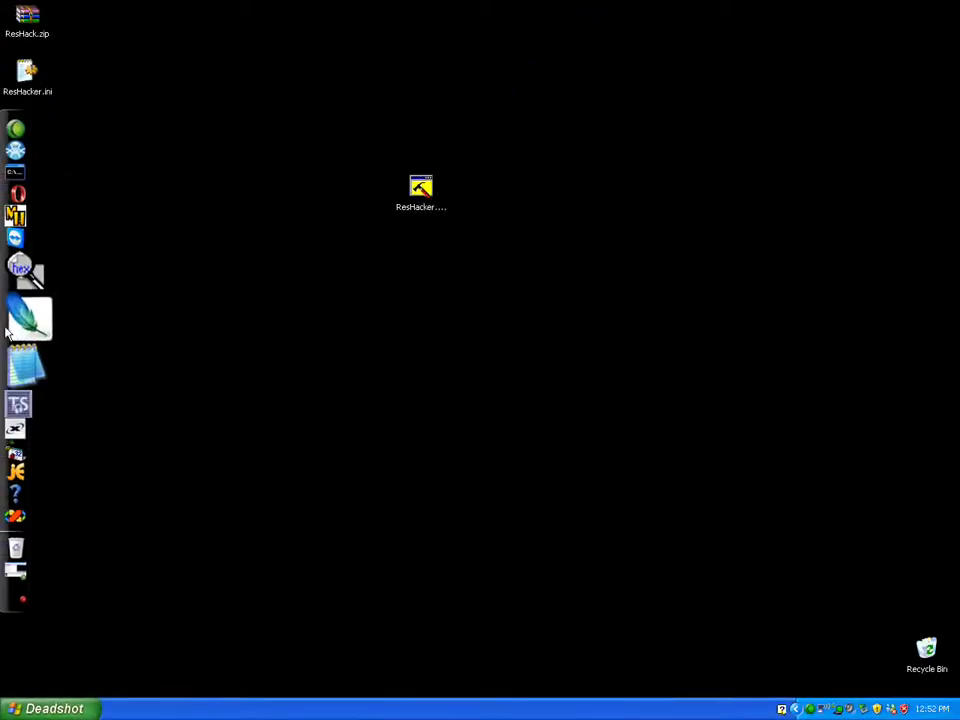
left_click(20, 345)
double_click(558, 18)
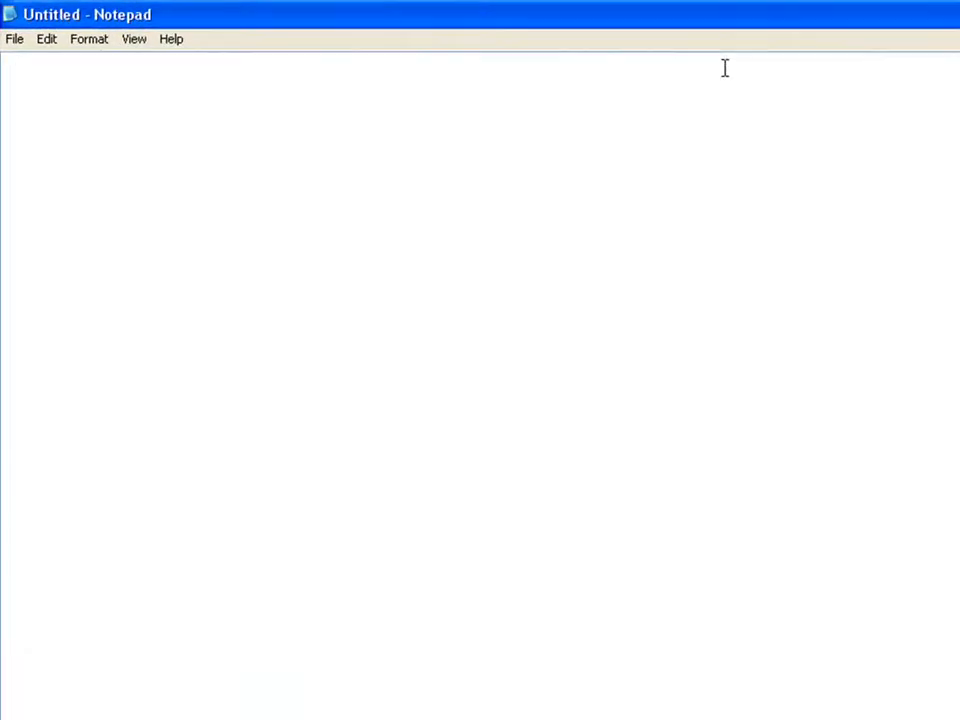
key("Tab")
key("Tab")
key("Tab")
type("www.dxth4")
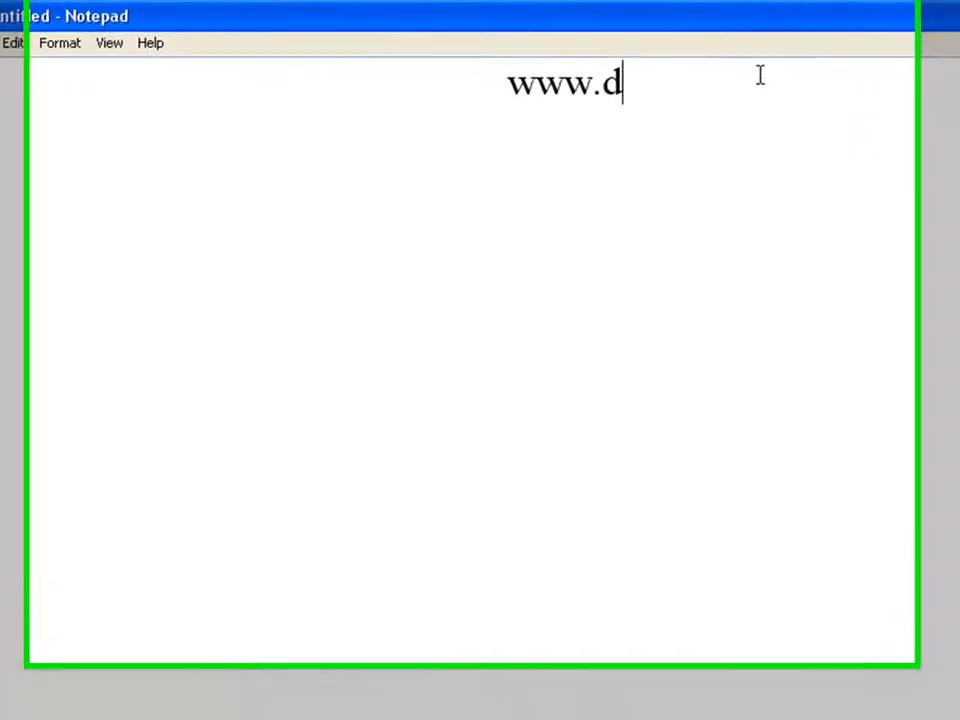
type("x.com")
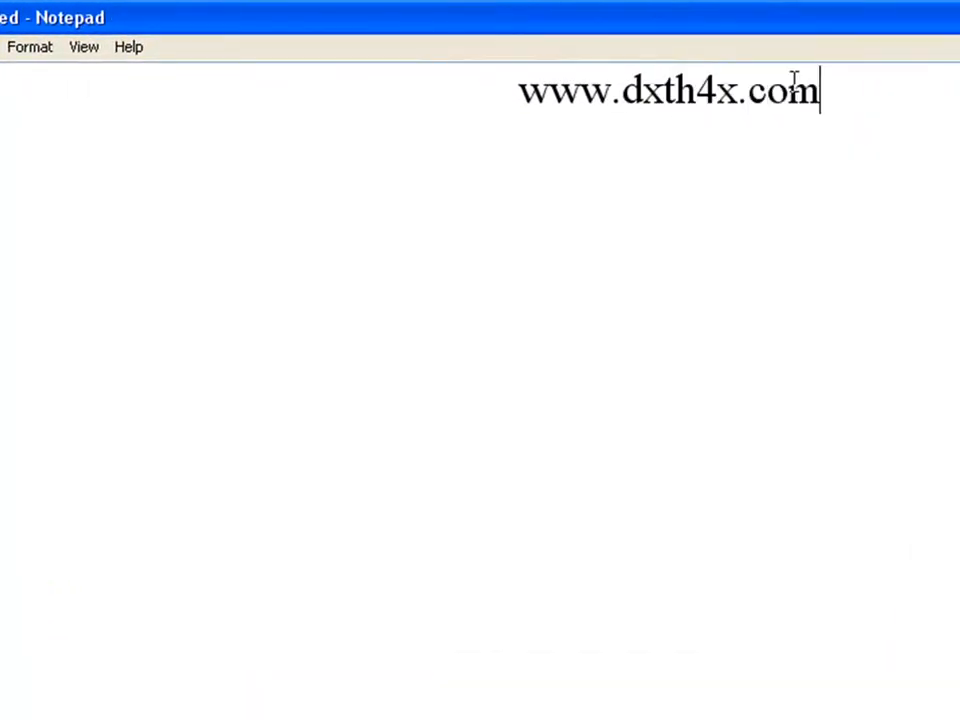
left_click_drag(915, 88, 386, 86)
left_click(606, 176)
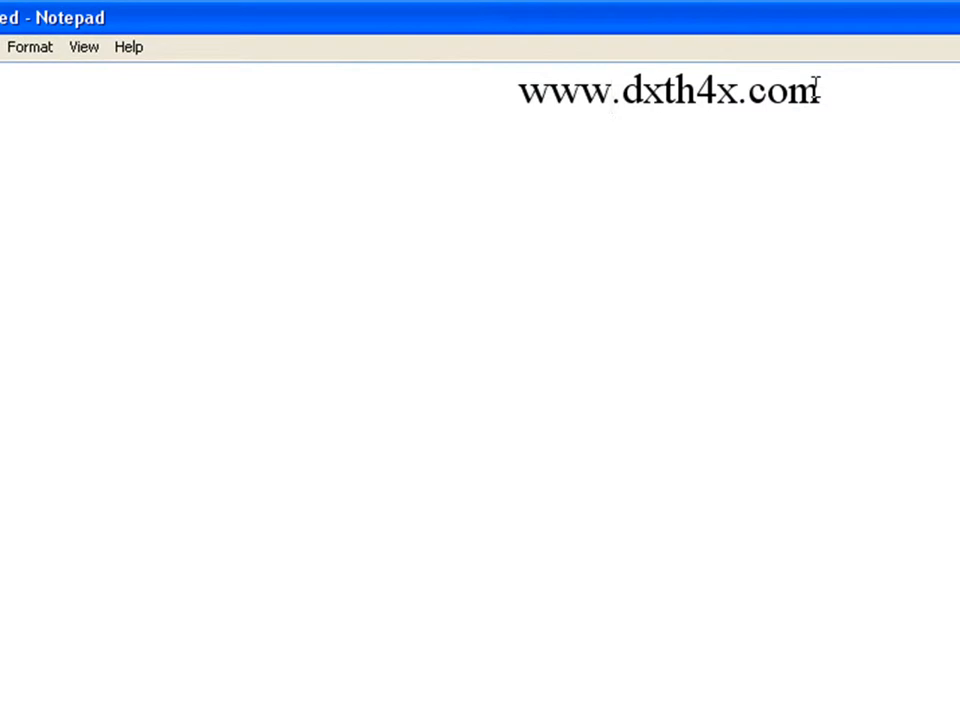